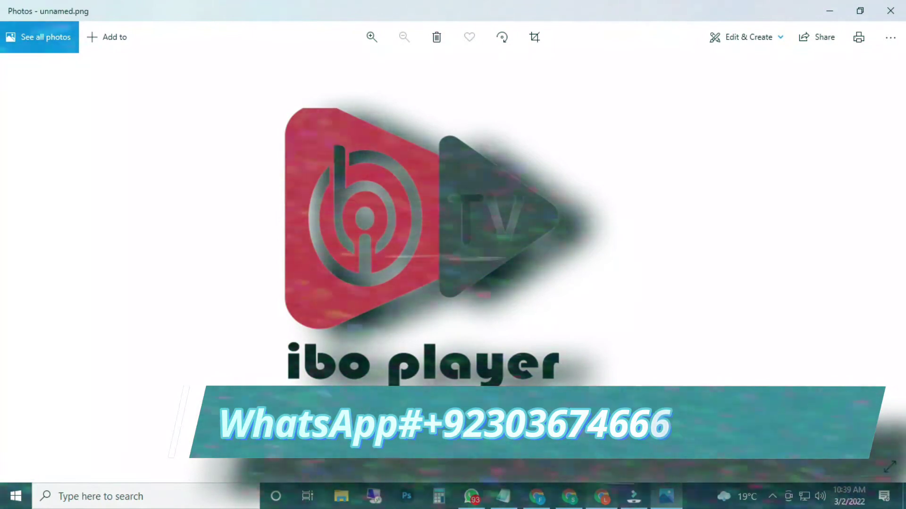
- Bring Chrome back in front and open a new blank tab beside the provider's site
left_click(543, 503)
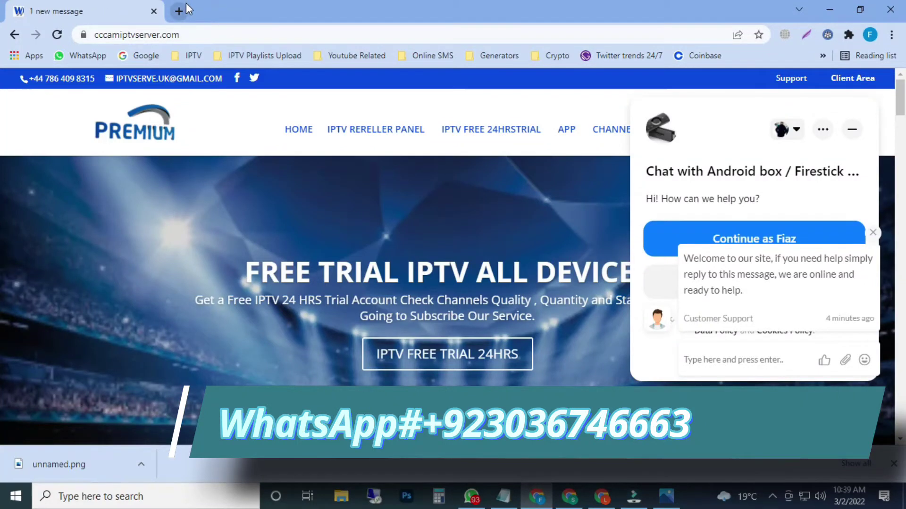
left_click(186, 5)
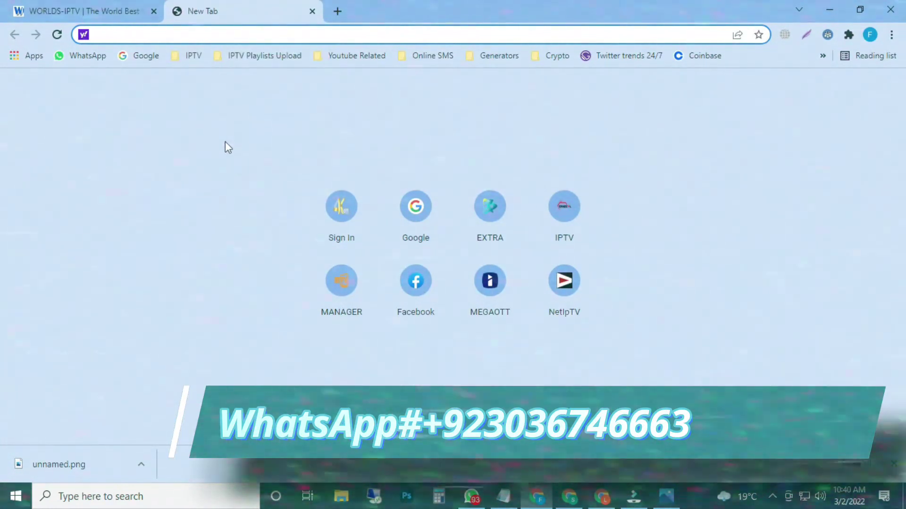
- Open Crystal from the IPTV bookmarks and sign in with the saved autofill reseller login
left_click(191, 61)
left_click(212, 77)
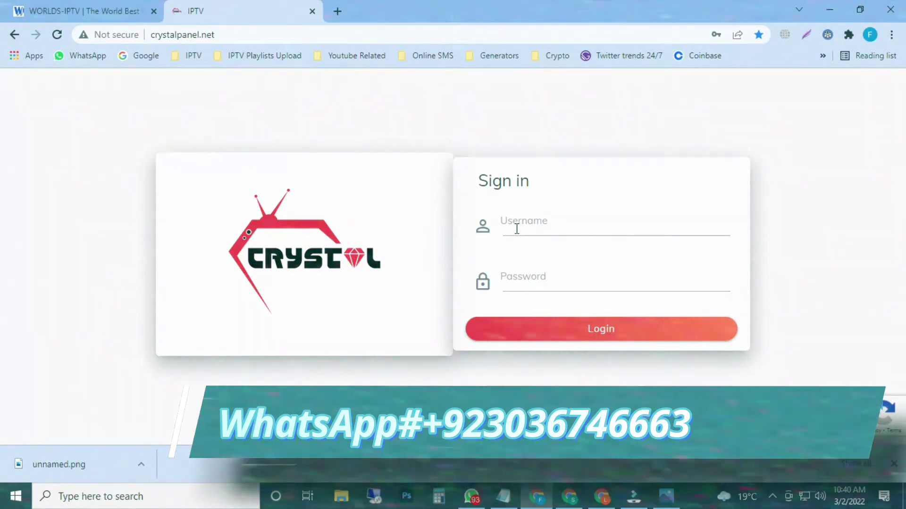
left_click(517, 227)
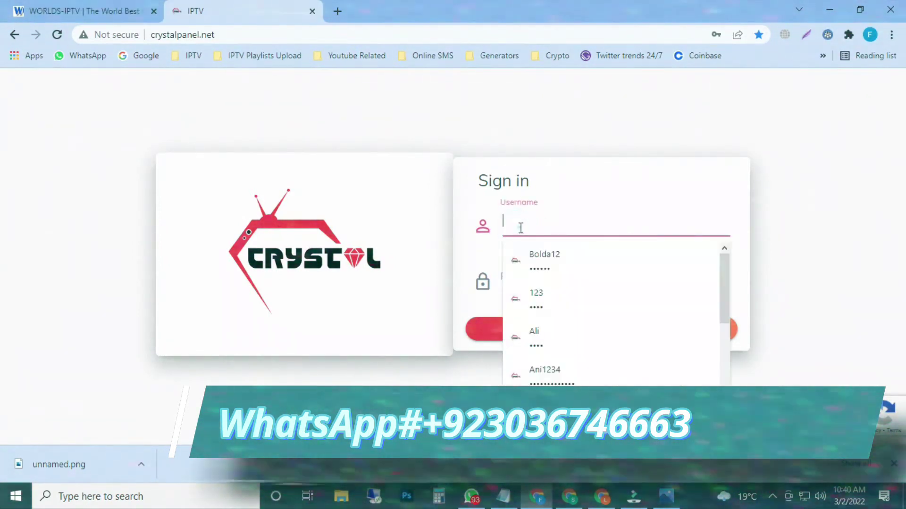
left_click(531, 250)
left_click(540, 336)
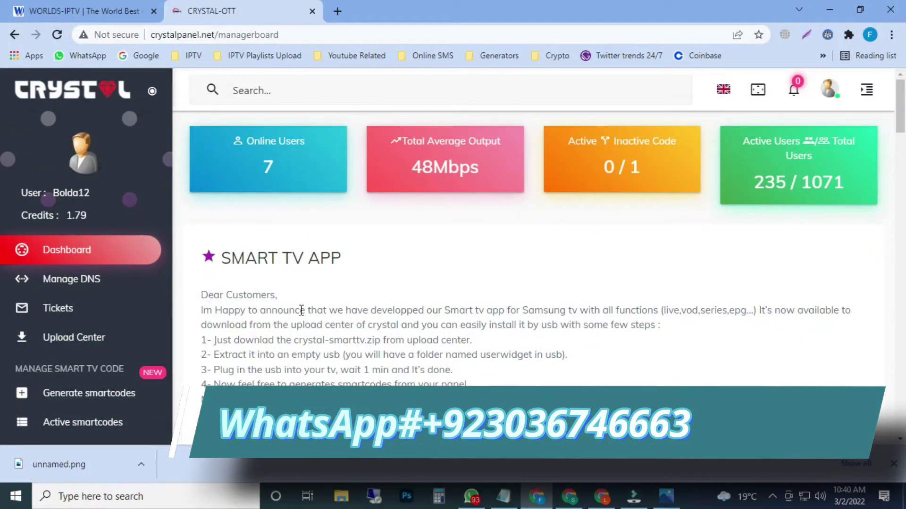
scroll(93, 367, "down", 5)
- Start a new line on the 24 HOURS (0 credit) package with the note 'youtube vide'
left_click(65, 255)
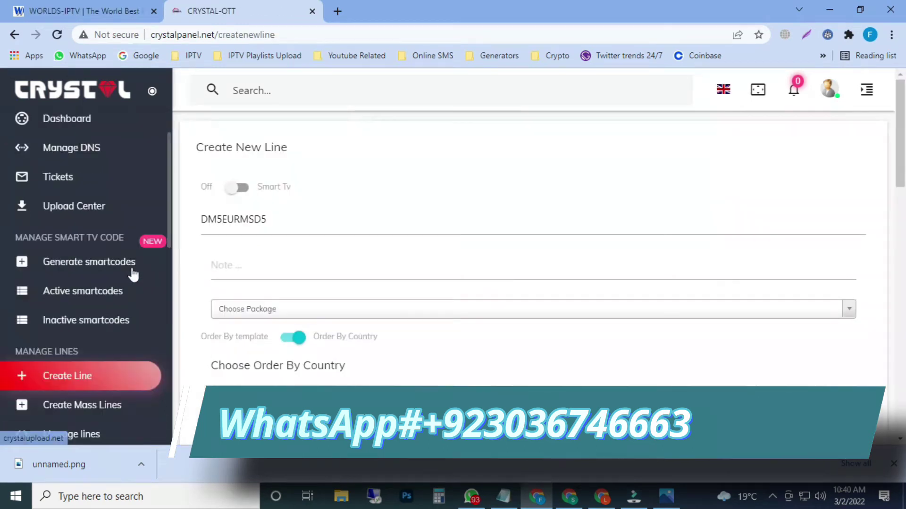
left_click(265, 321)
scroll(279, 283, "down", 2)
left_click(278, 280)
left_click(277, 273)
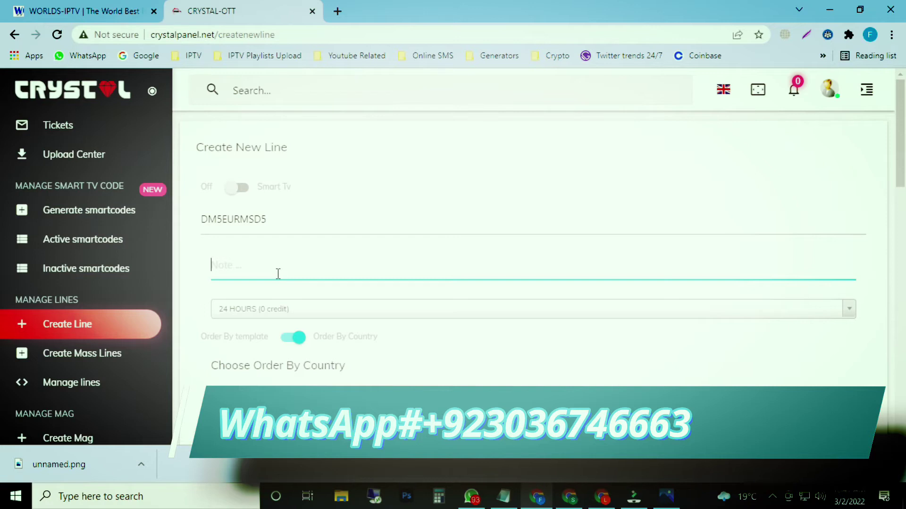
type("youtube vid")
type("eo")
- Scroll through the bouquet list, past UK ✓ SPORTS and ARAB - EGYPT, to VOD/Series
scroll(304, 284, "down", 10)
scroll(792, 260, "down", 3)
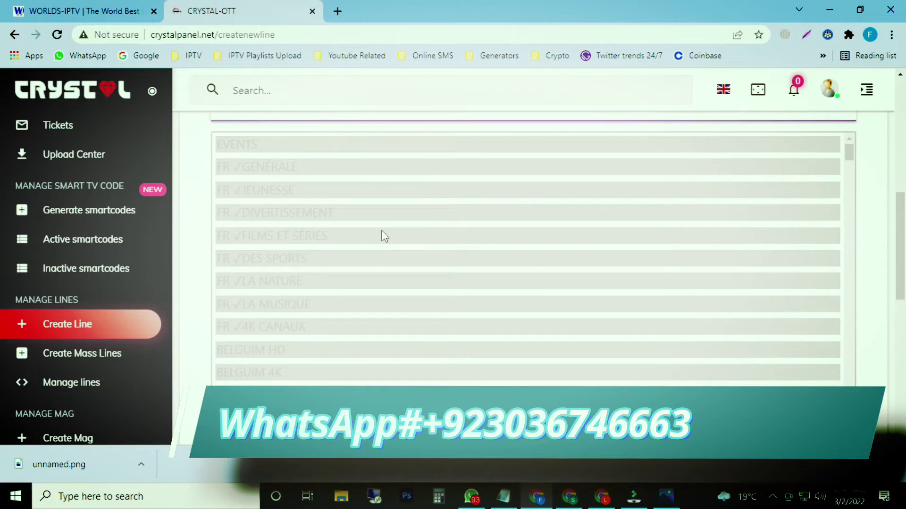
scroll(384, 236, "down", 3)
scroll(384, 236, "down", 5)
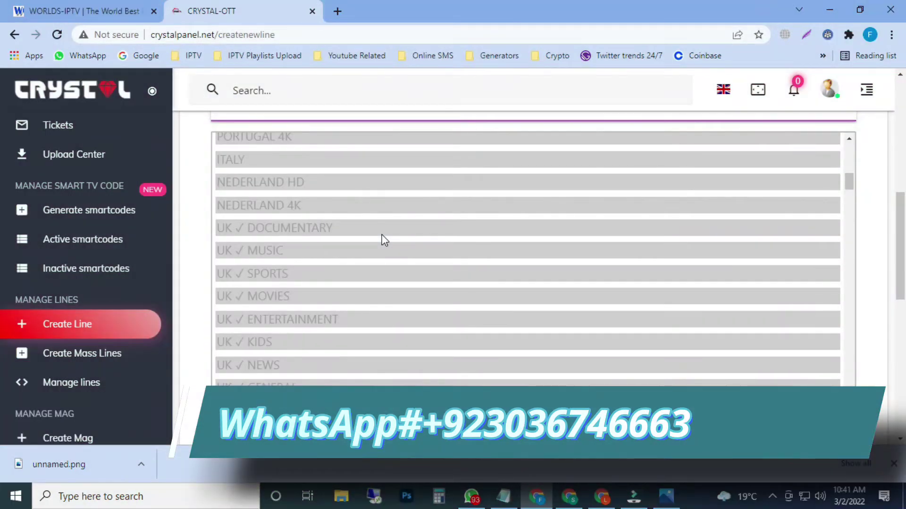
scroll(384, 238, "down", 15)
scroll(383, 230, "down", 5)
scroll(242, 305, "down", 3)
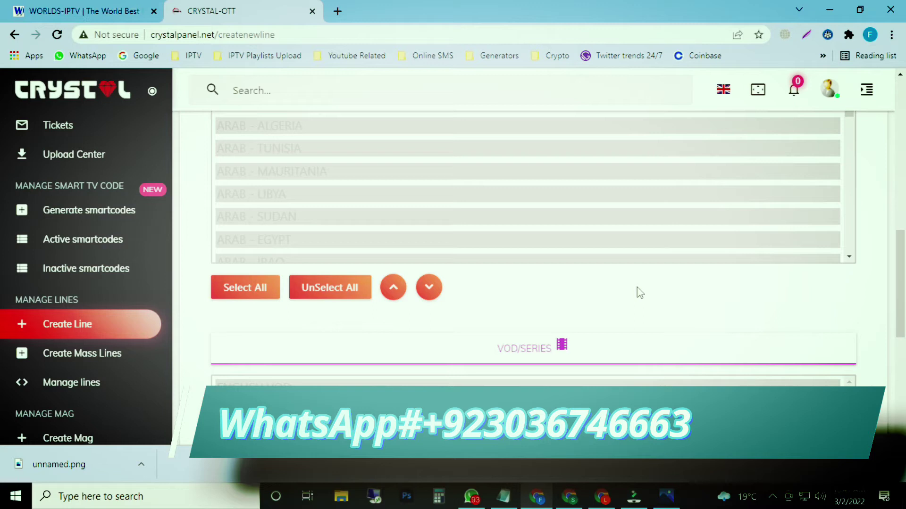
- Clear the bouquet selection, then select all bouquets for the line
left_click(339, 297)
scroll(334, 277, "up", 1)
mouse_move(271, 145)
left_mouse_down()
mouse_move(264, 239)
mouse_move(273, 300)
left_mouse_up()
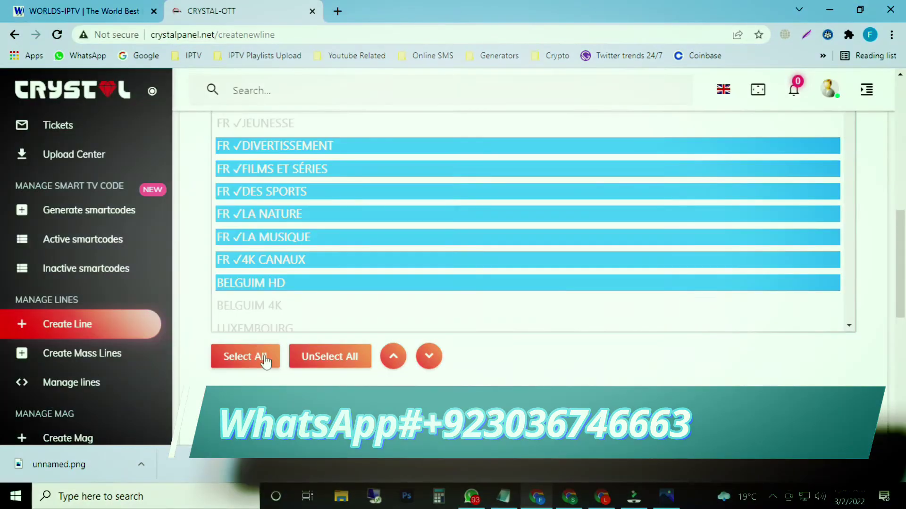
left_click(264, 359)
- Set Adult to Yes and submit the new line
scroll(601, 357, "down", 5)
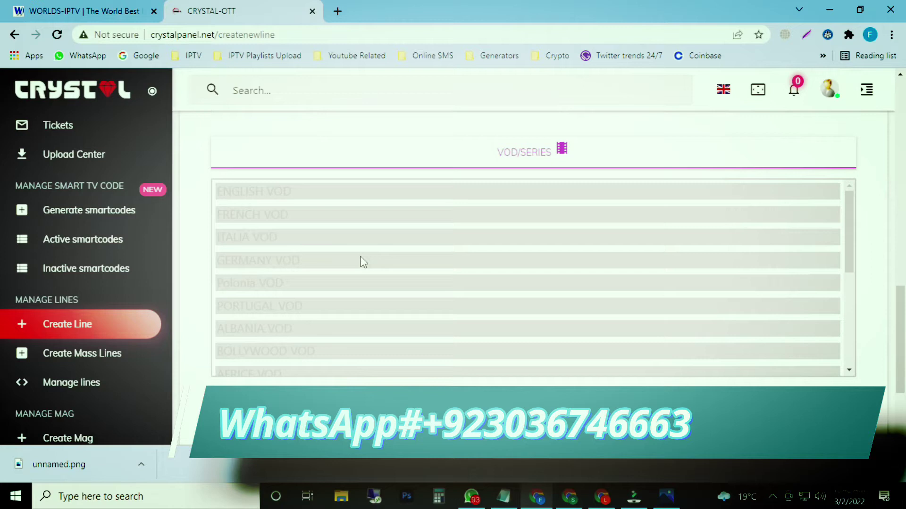
scroll(361, 258, "down", 5)
scroll(297, 382, "down", 3)
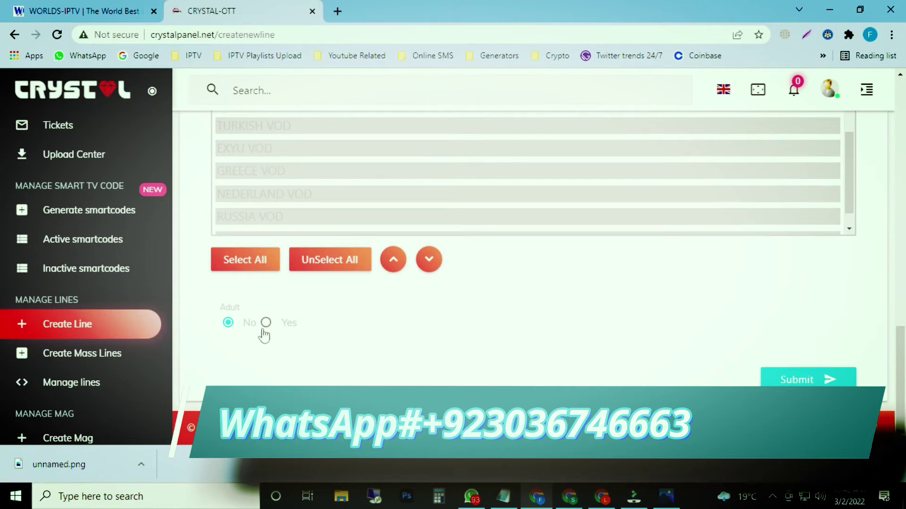
left_click(266, 325)
left_click(813, 384)
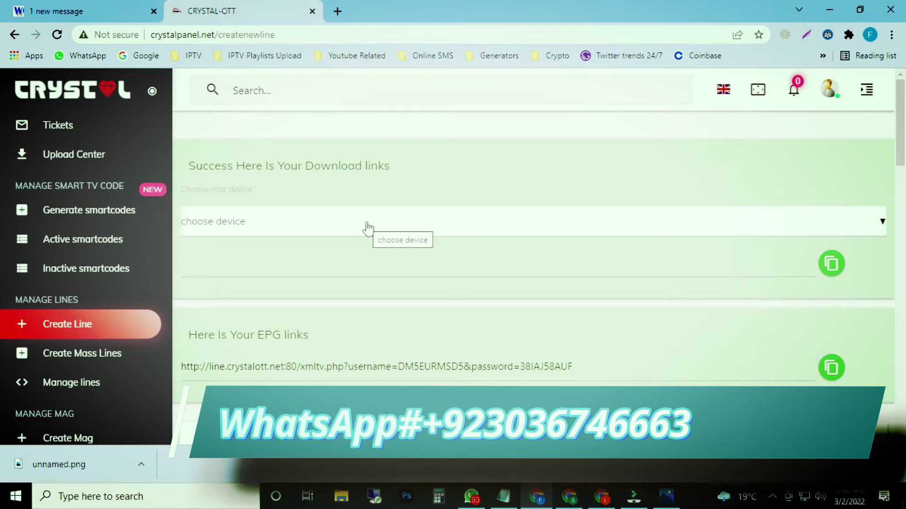
- Choose m3u as the device to show the line's download link, then open a blank tab
left_click(368, 229)
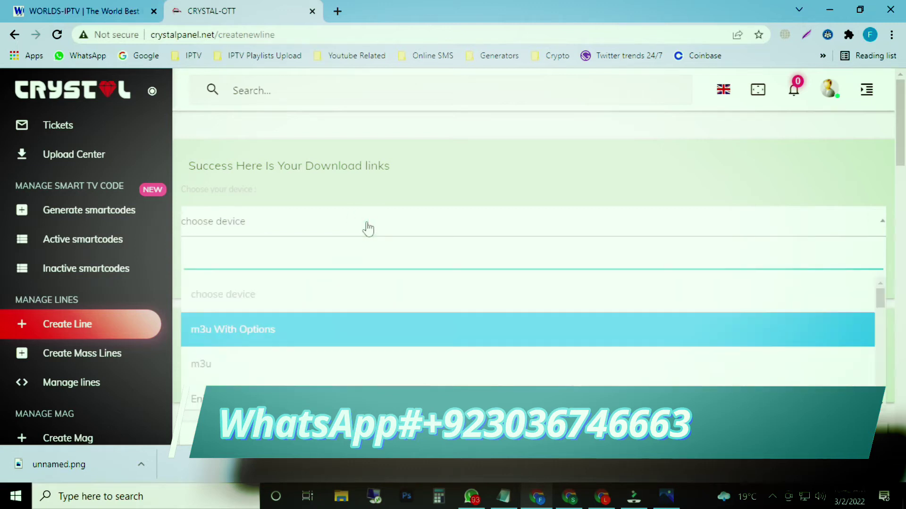
left_click(283, 372)
left_click(343, 13)
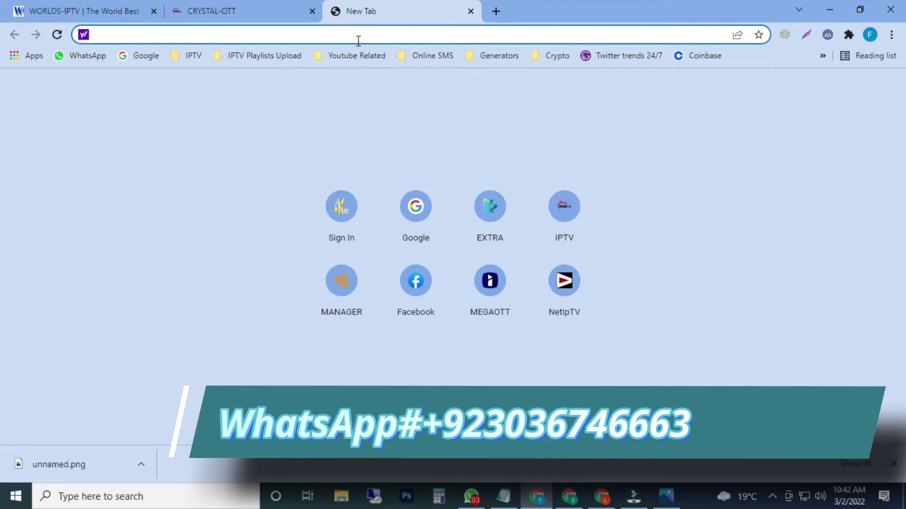
- Load iboplayer.com/device/login from the IPTV Playlists Upload bookmark folder
left_click(248, 56)
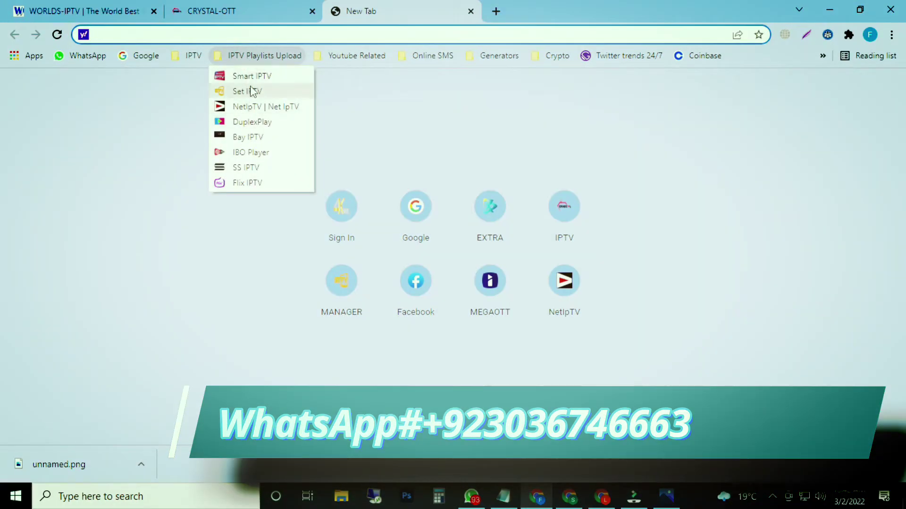
left_click(259, 153)
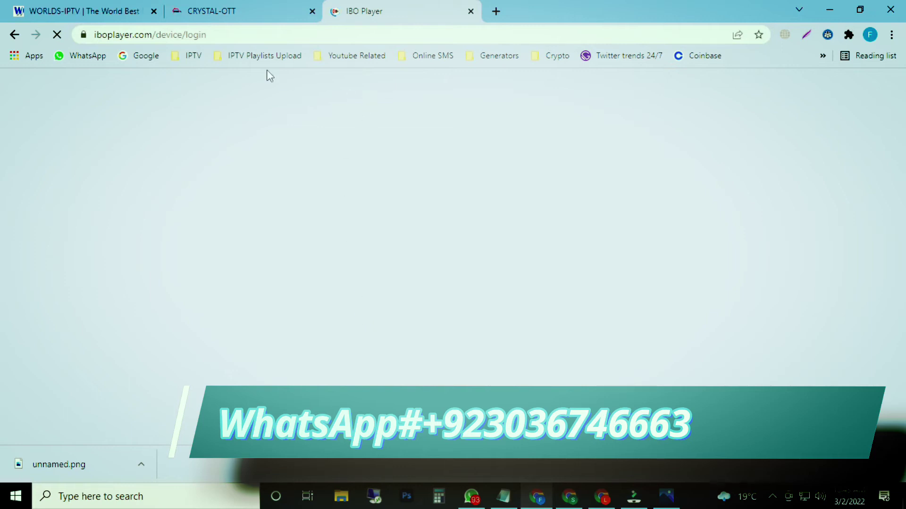
- Open a duplicate IBO Player tab, then close it with Ctrl+W to reveal the loaded Device Login form
left_click(495, 13)
left_click(249, 55)
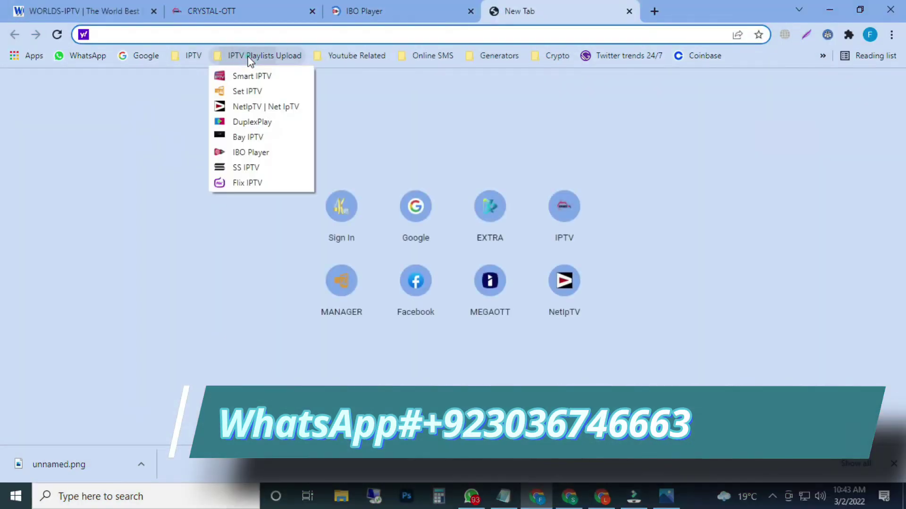
left_click(246, 153)
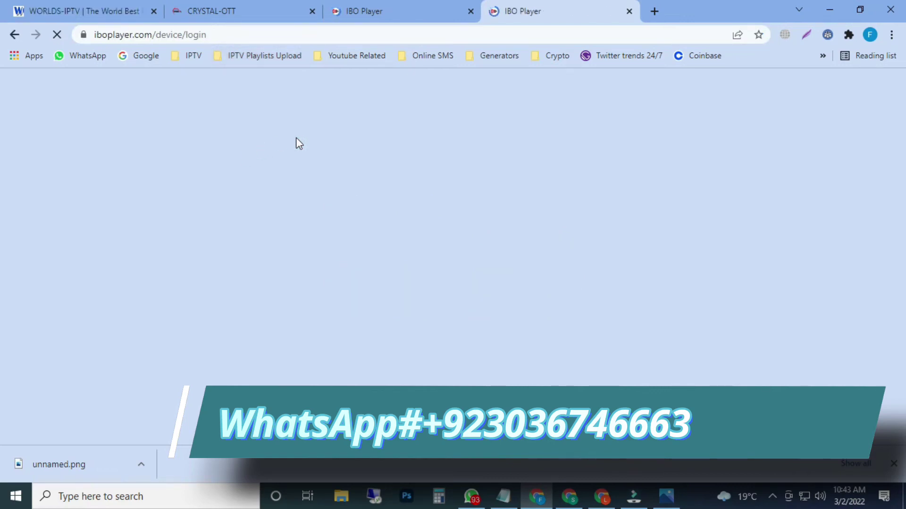
left_click(516, 21)
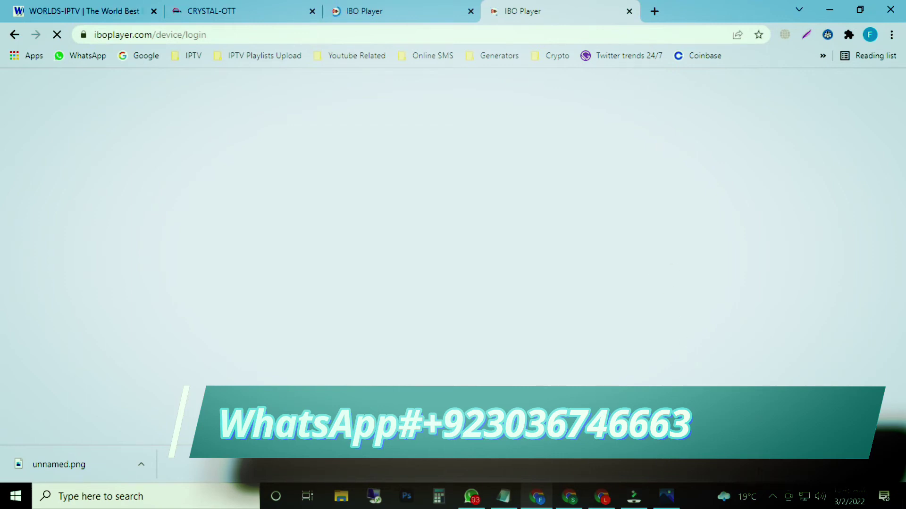
left_click(773, 498)
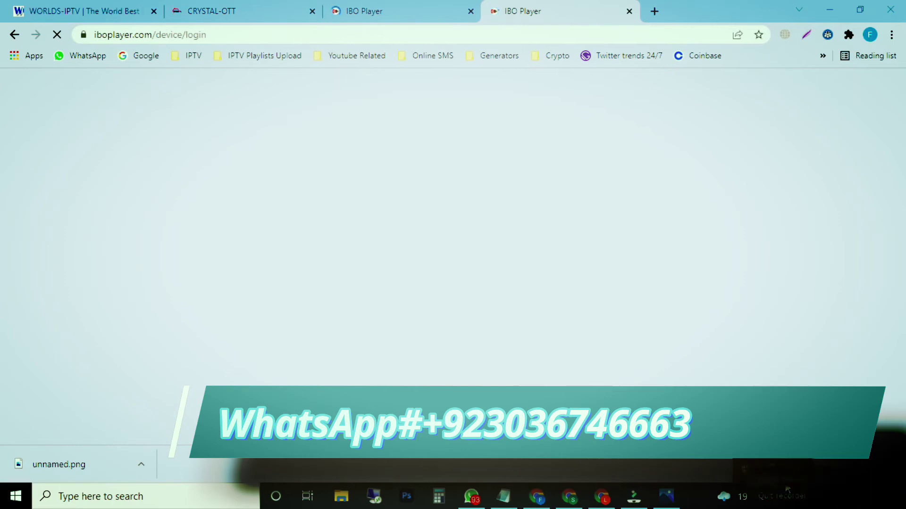
key("ctrl+w")
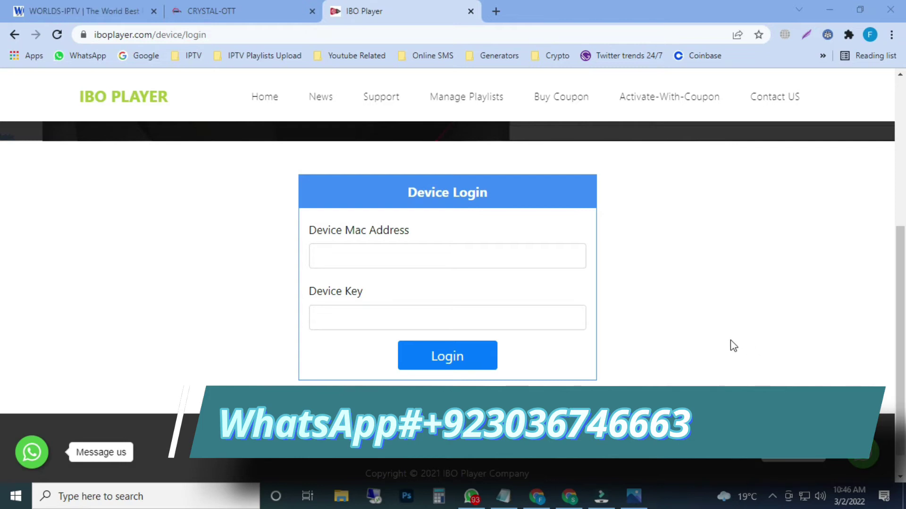
- Copy the device id from the notes and paste it into Device Mac Address
left_click(395, 317)
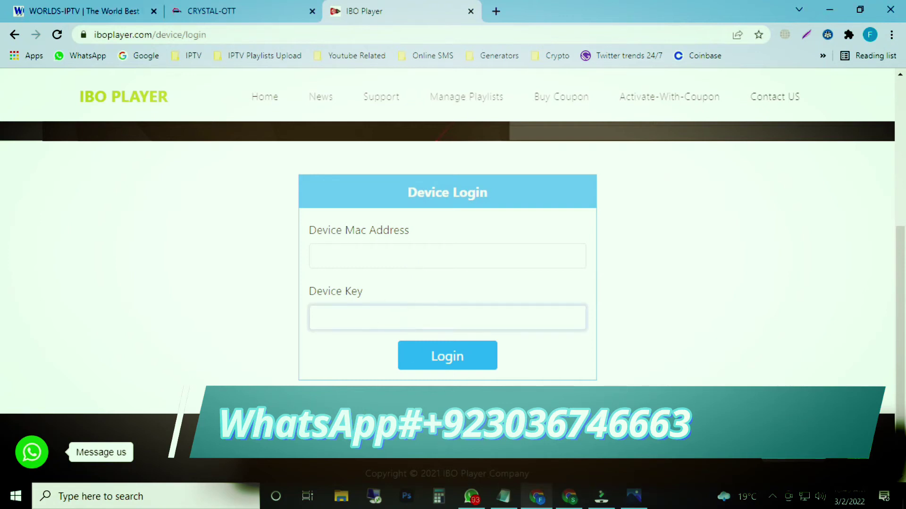
left_click(503, 497)
left_click_drag(330, 190, 229, 190)
key("ctrl+c")
key("alt+Tab")
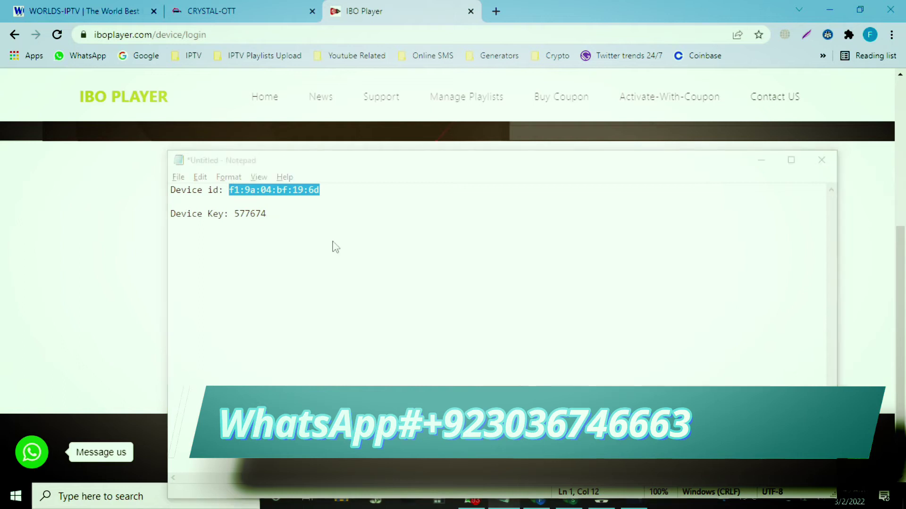
left_click(402, 258)
key("ctrl+v")
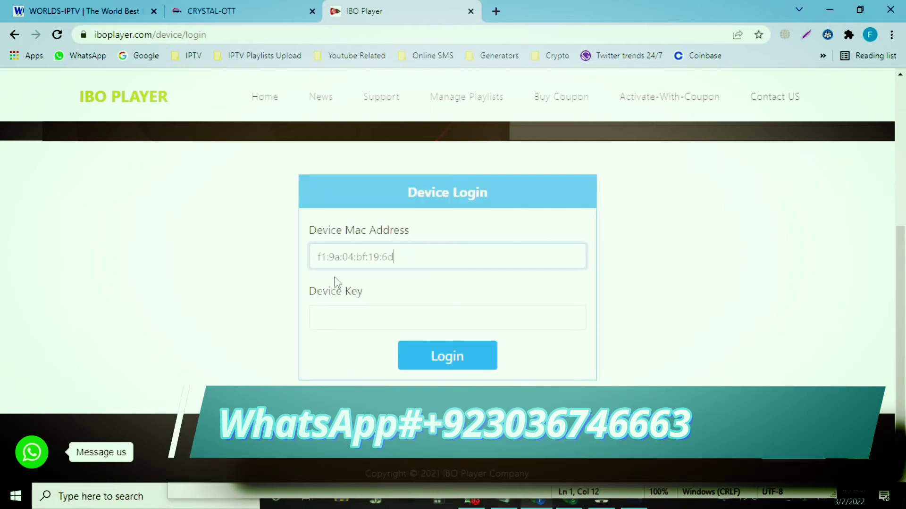
- Copy the device key from the notes into Device Key and log in
key("alt+Tab")
mouse_move(250, 215)
left_mouse_down()
mouse_move(276, 215)
mouse_move(236, 216)
left_mouse_up()
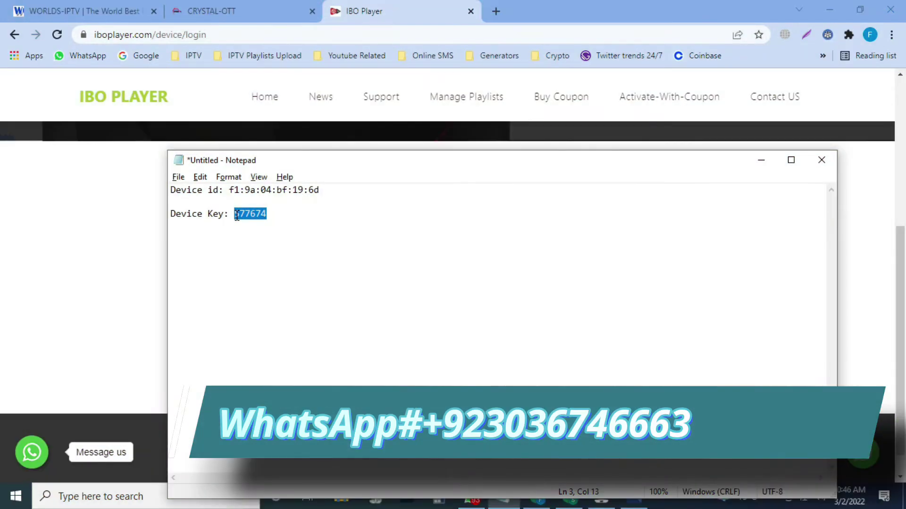
key("alt+Tab")
left_click(385, 315)
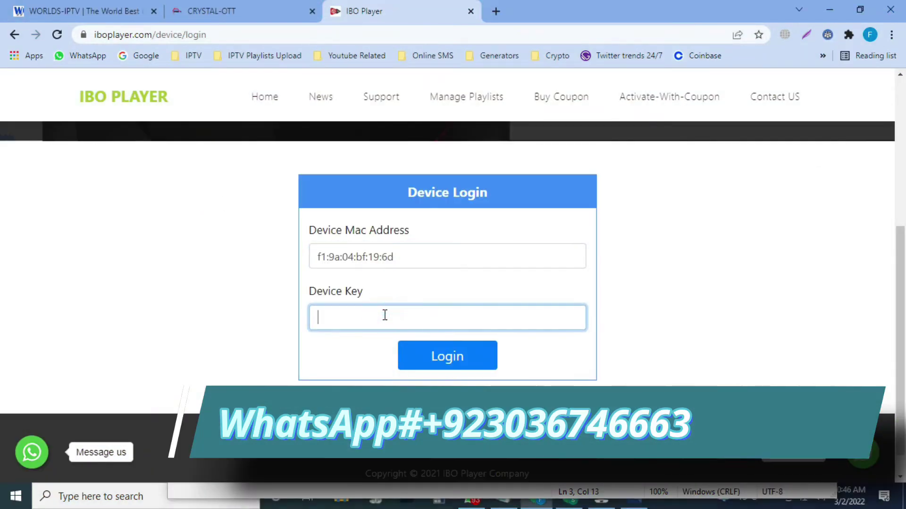
key("ctrl+v")
left_click(440, 357)
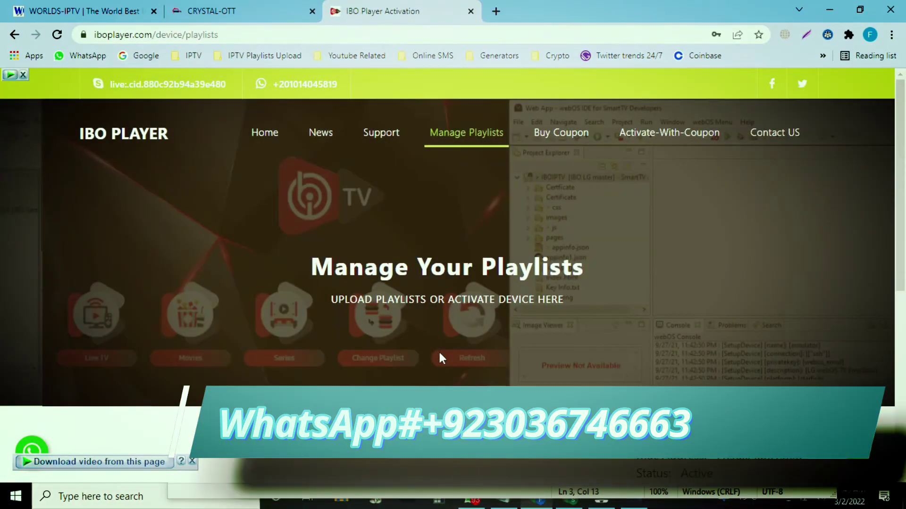
- Delete both Crystal playlists from the device's playlist table, confirming each with OK
scroll(538, 339, "down", 4)
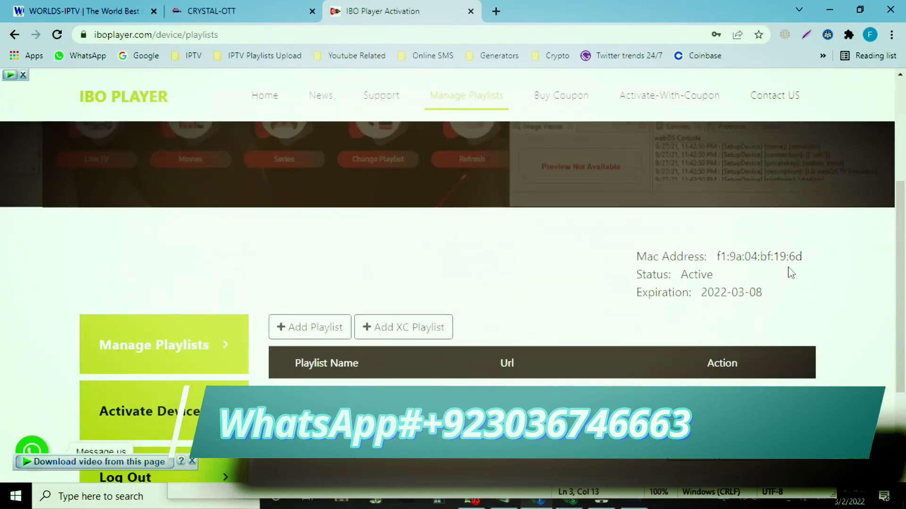
scroll(771, 310, "down", 3)
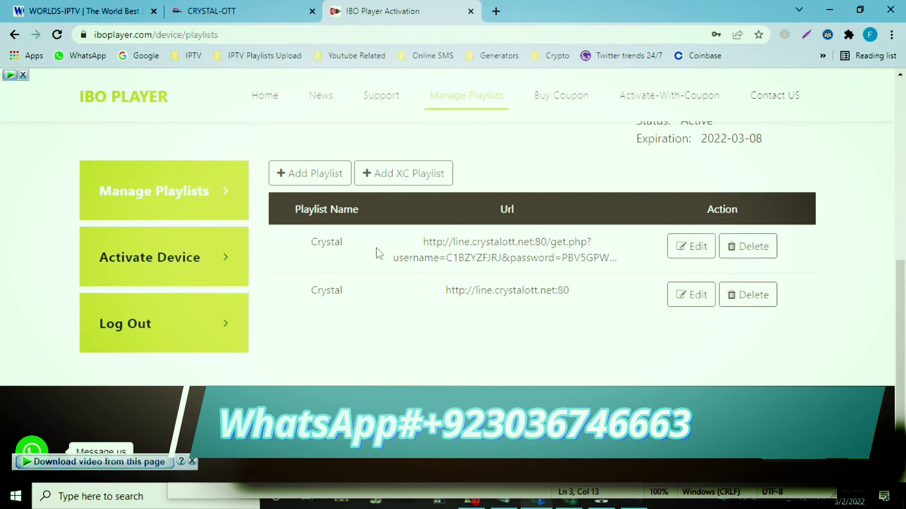
left_click(748, 246)
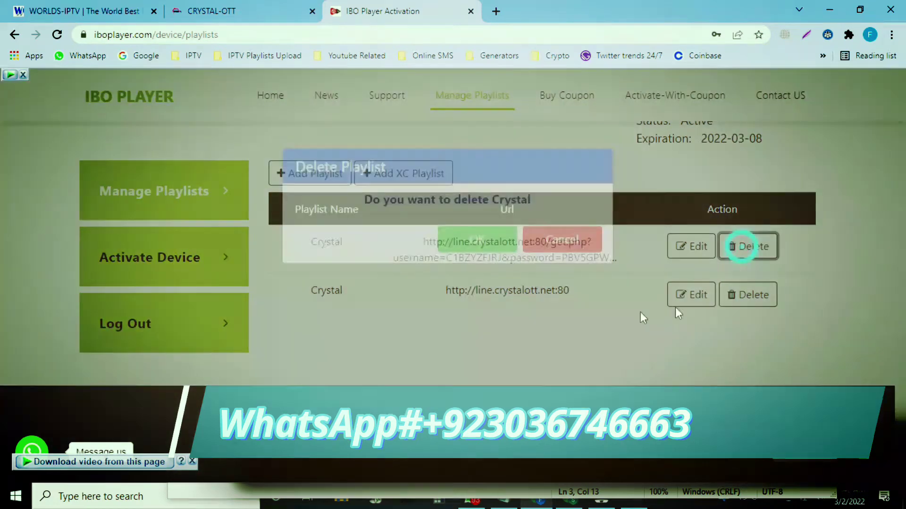
left_click(507, 321)
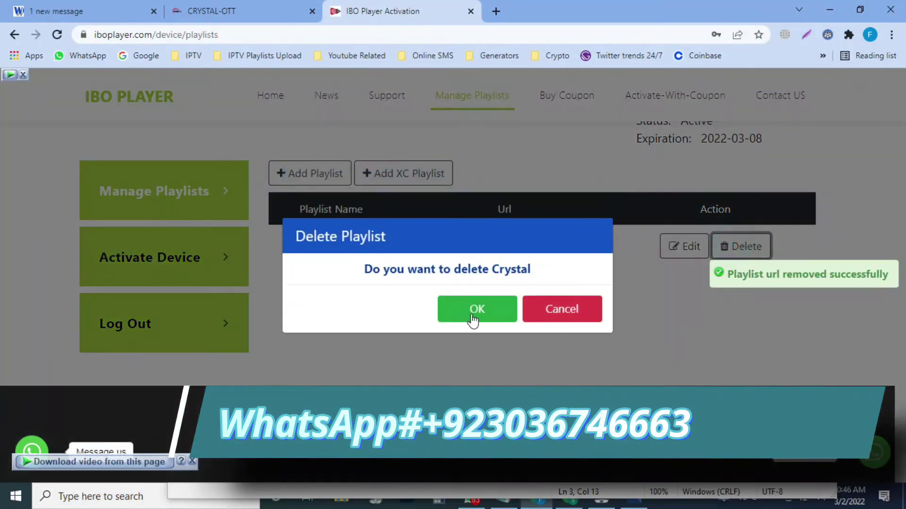
left_click(475, 317)
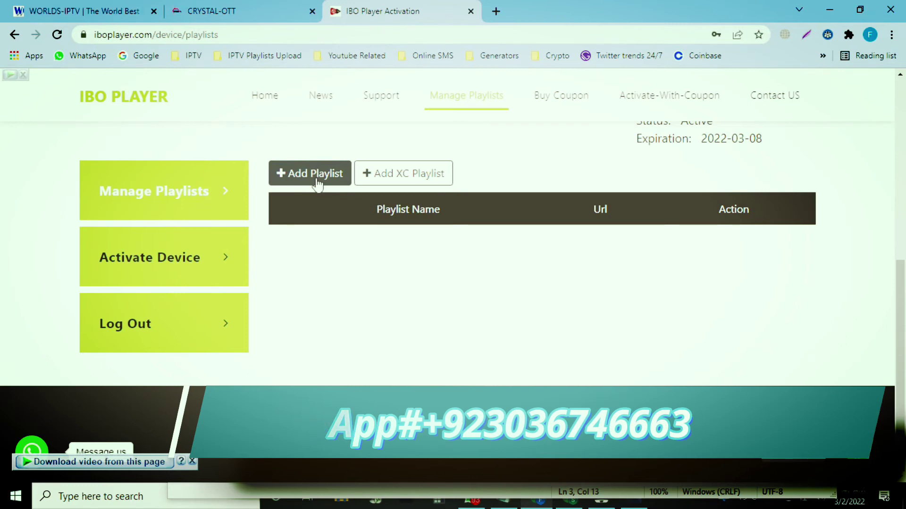
- Add a new M3U playlist and name it 'Crystal IPTV Test'
left_click(317, 183)
left_click(322, 169)
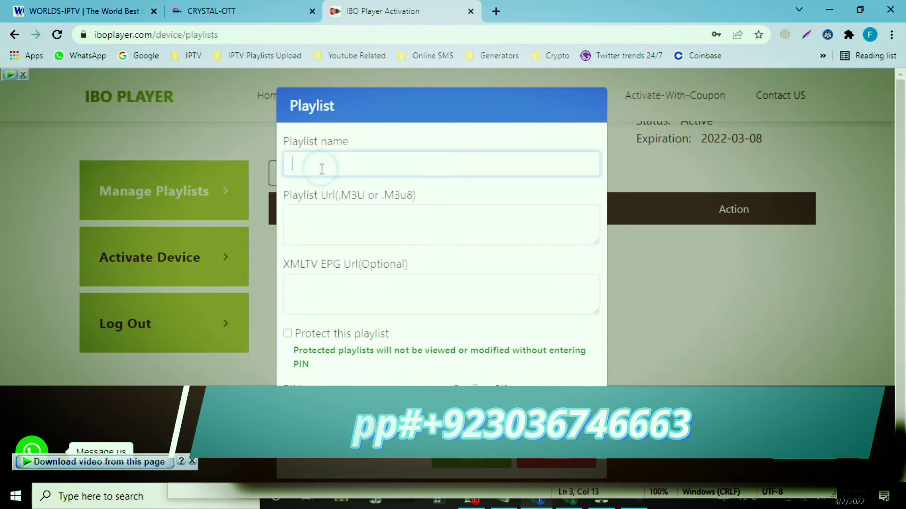
type("c")
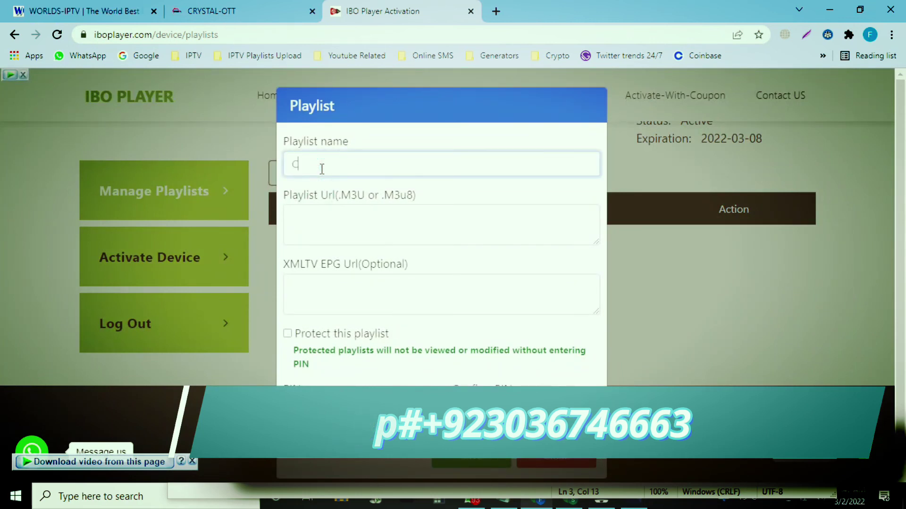
type("yst")
key("BackSpace")
type("al IPTV Test")
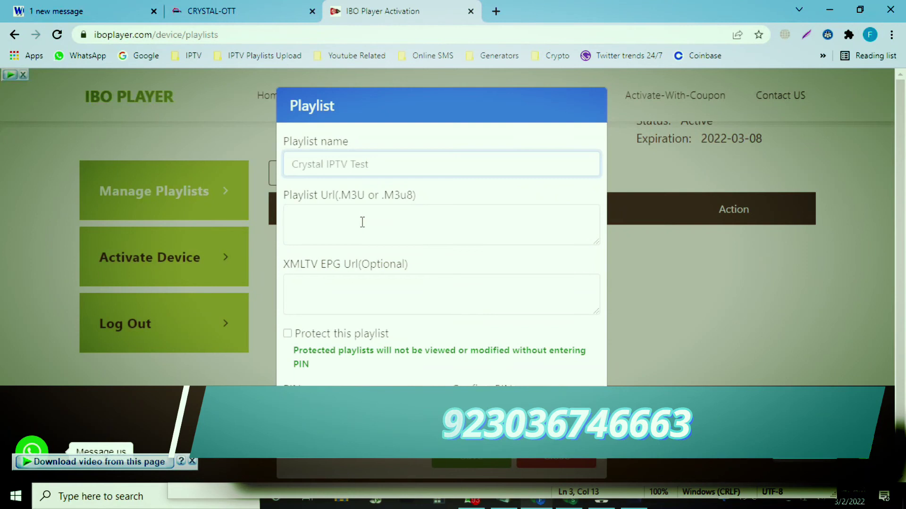
- Paste the Crystal line's m3u download link as the Playlist Url and save
left_click(361, 222)
left_click(244, 20)
left_click(832, 266)
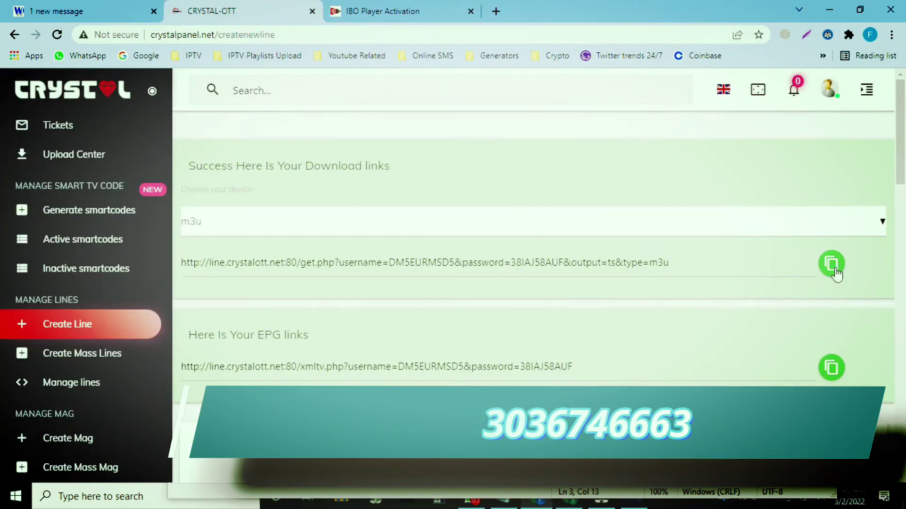
left_click(410, 14)
key("ctrl+v")
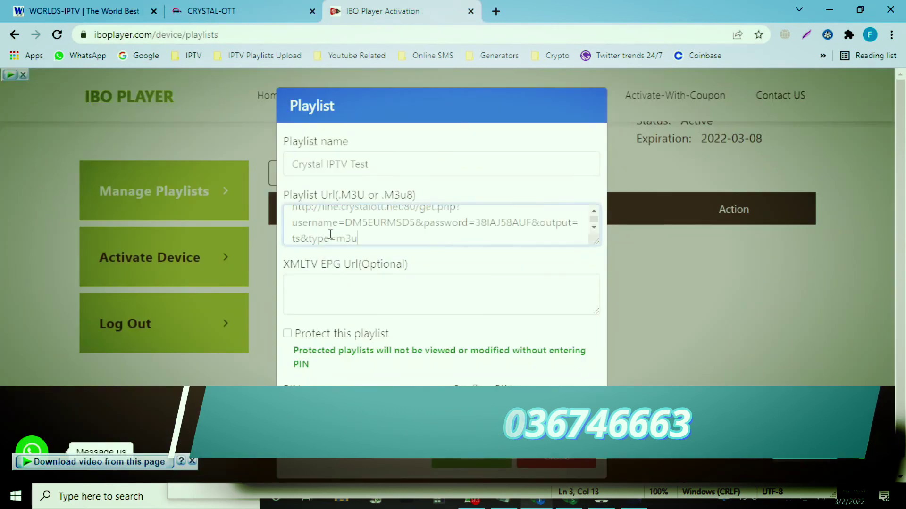
scroll(401, 323, "down", 1)
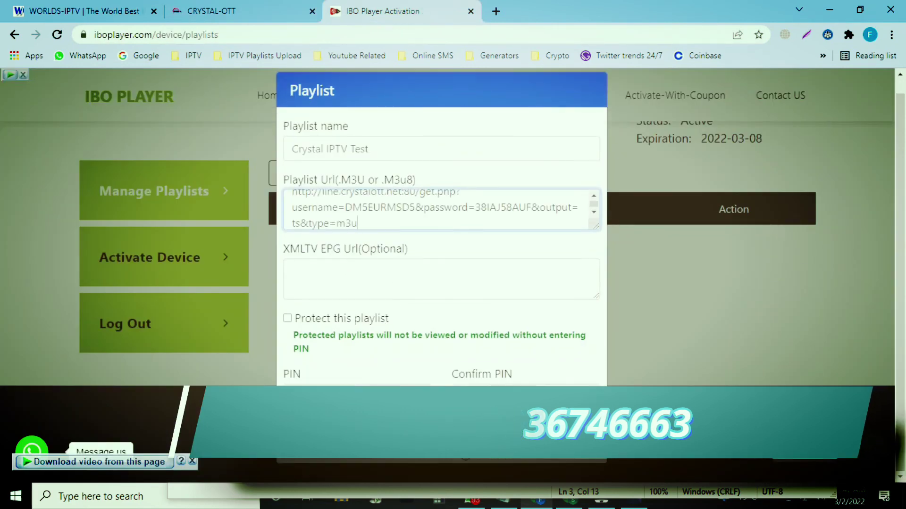
left_click(566, 444)
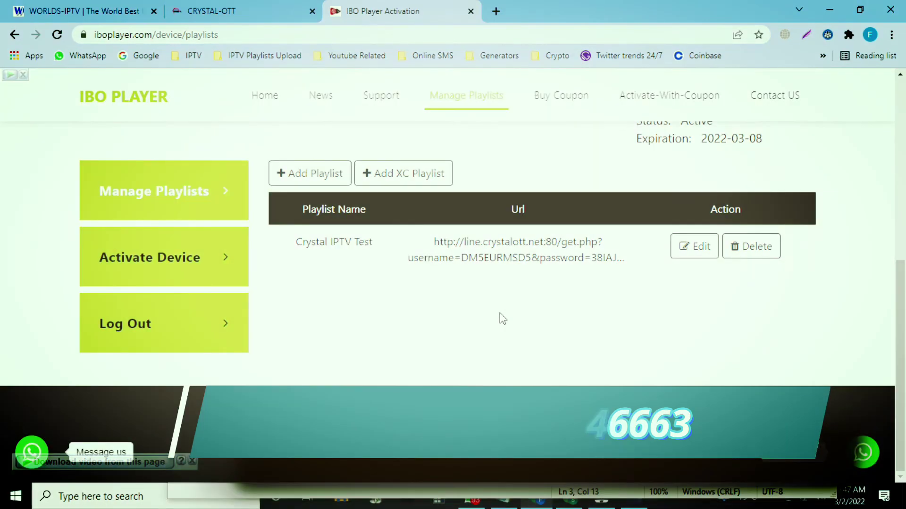
left_click(397, 188)
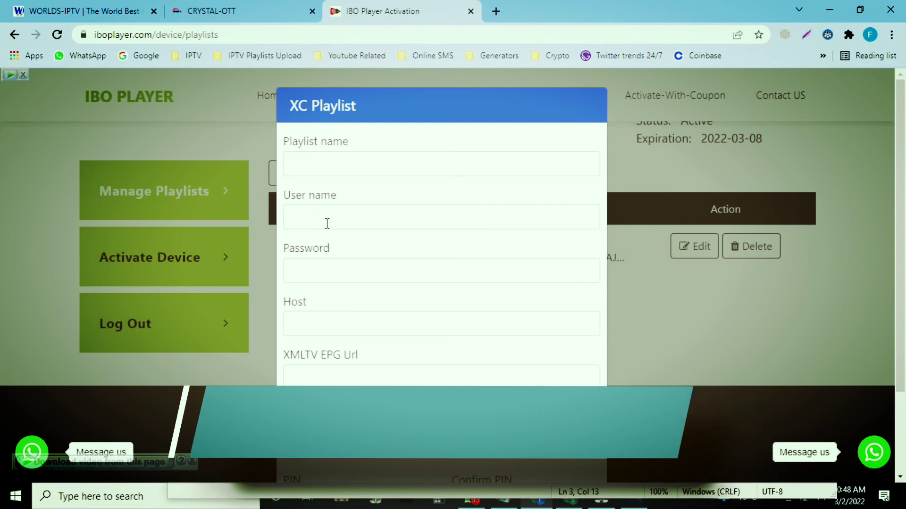
scroll(396, 321, "down", 3)
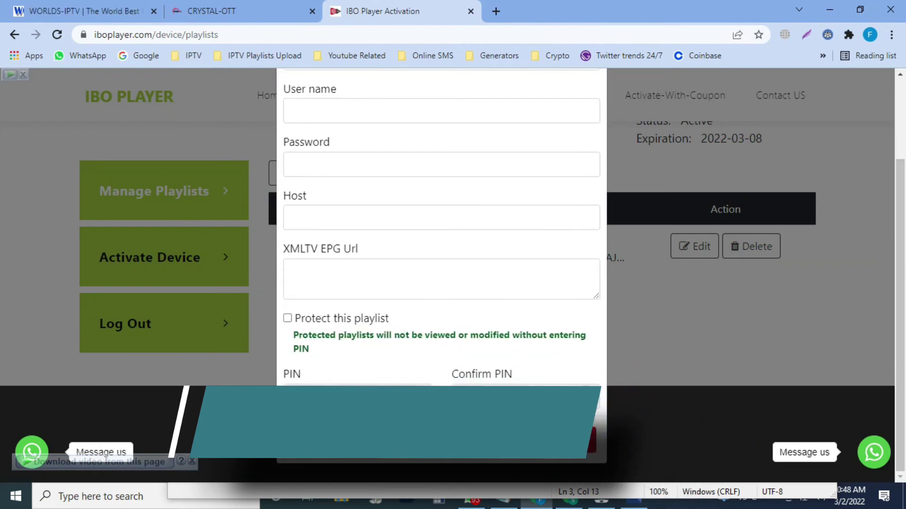
left_click(564, 440)
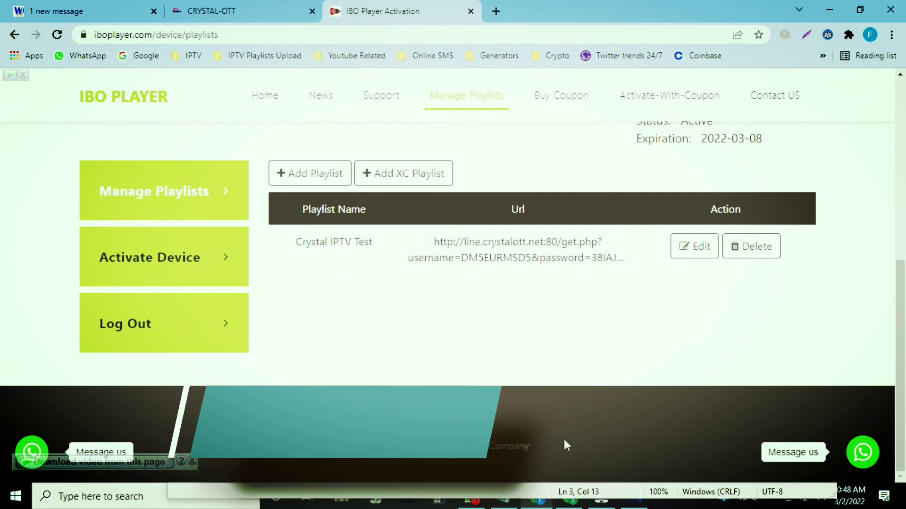